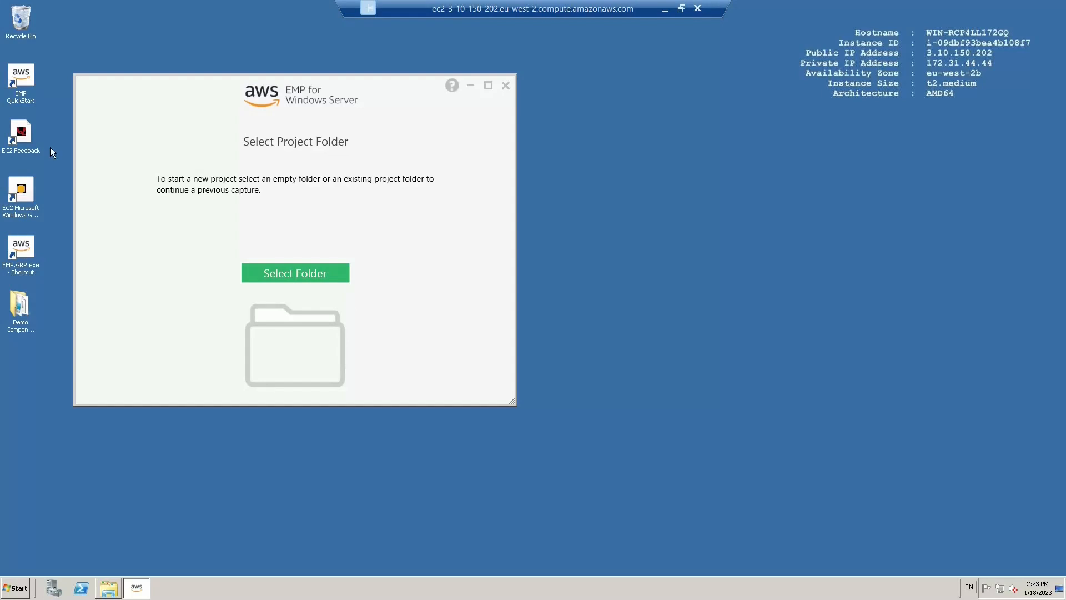
- Set C:\EMP Project Folder as the project folder and apply the trusted Demo Signed application template
left_click(313, 263)
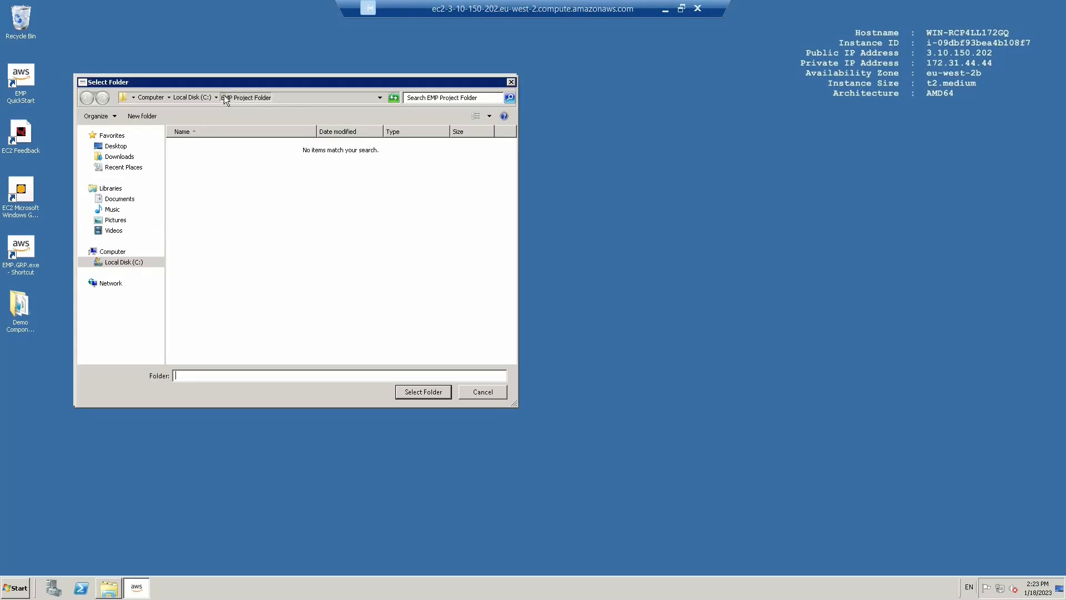
left_click(398, 391)
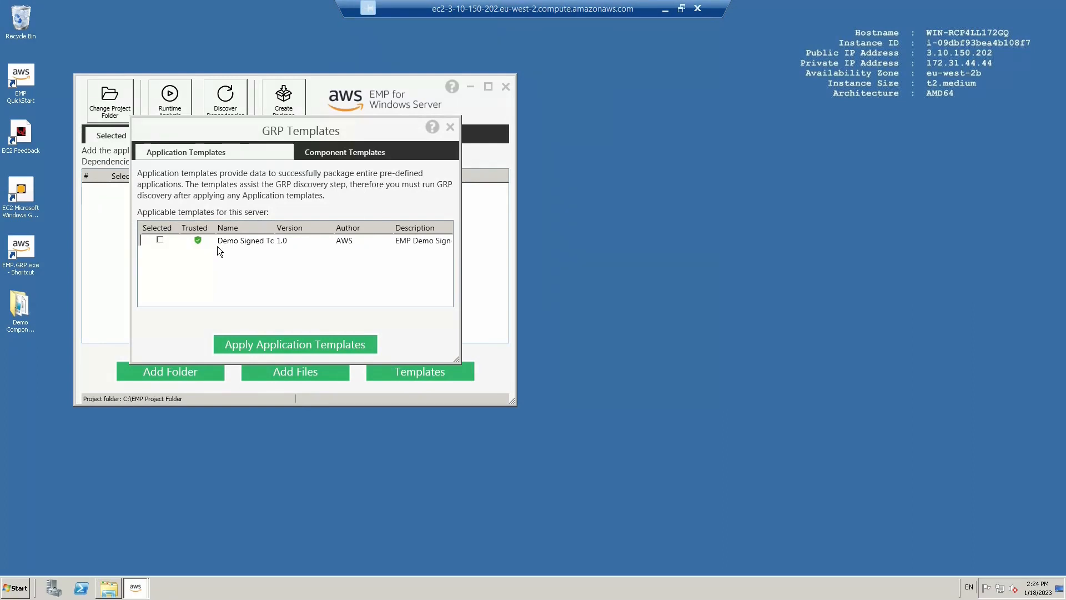
left_click(161, 240)
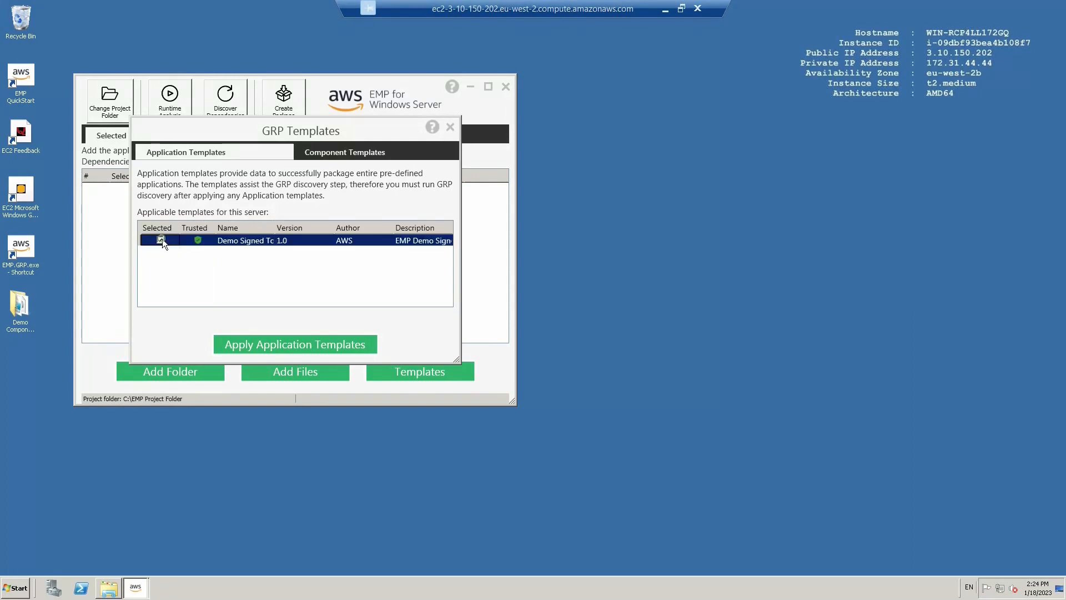
left_click(289, 343)
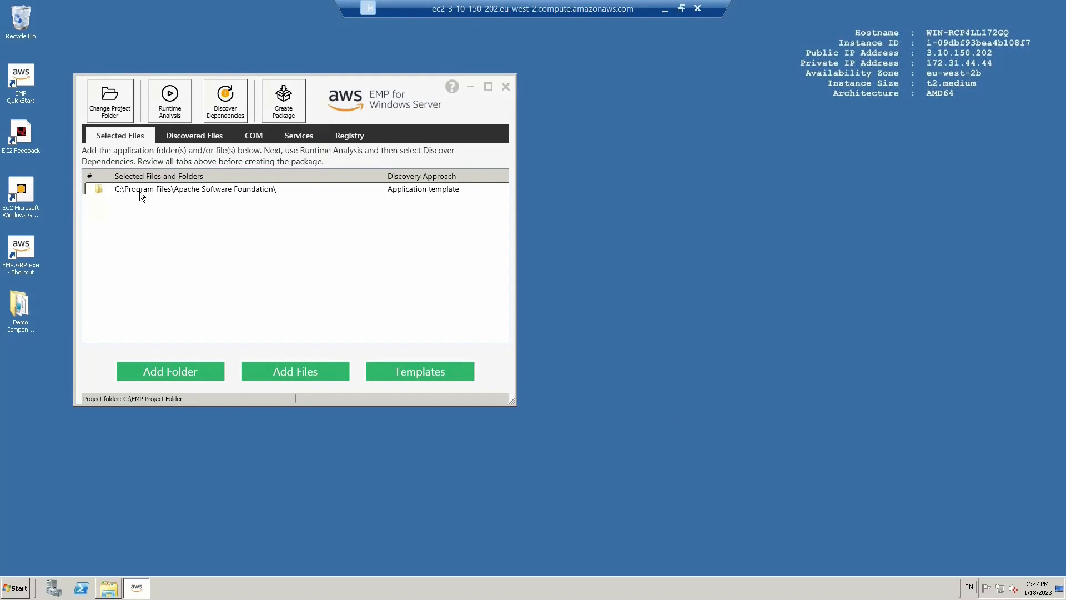
- Discover the application's dependencies and review the discovered files, services and registry entries
left_click(228, 110)
left_click(189, 139)
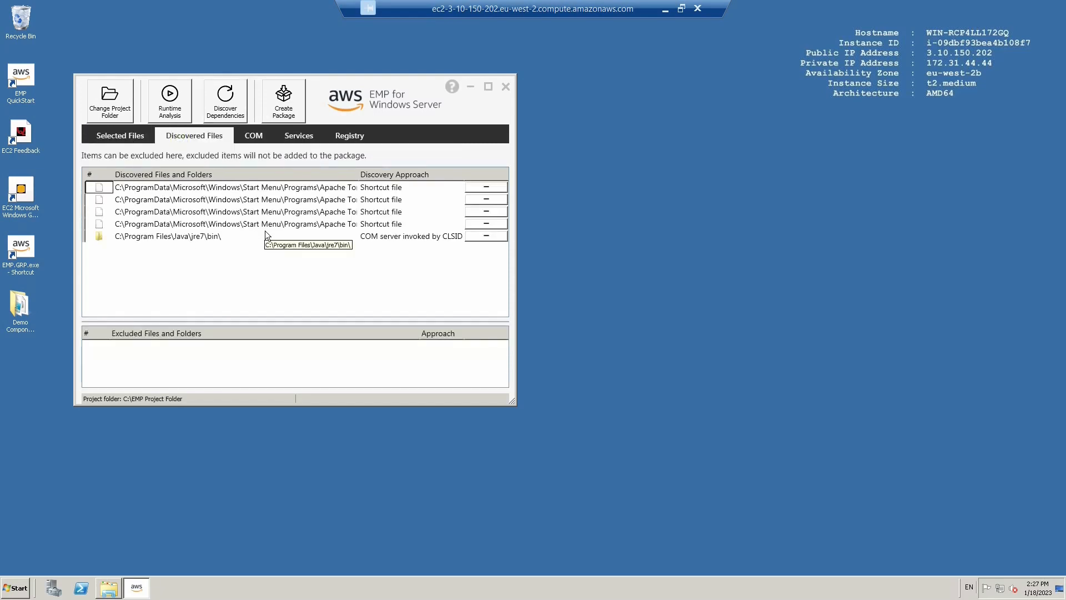
left_click(295, 135)
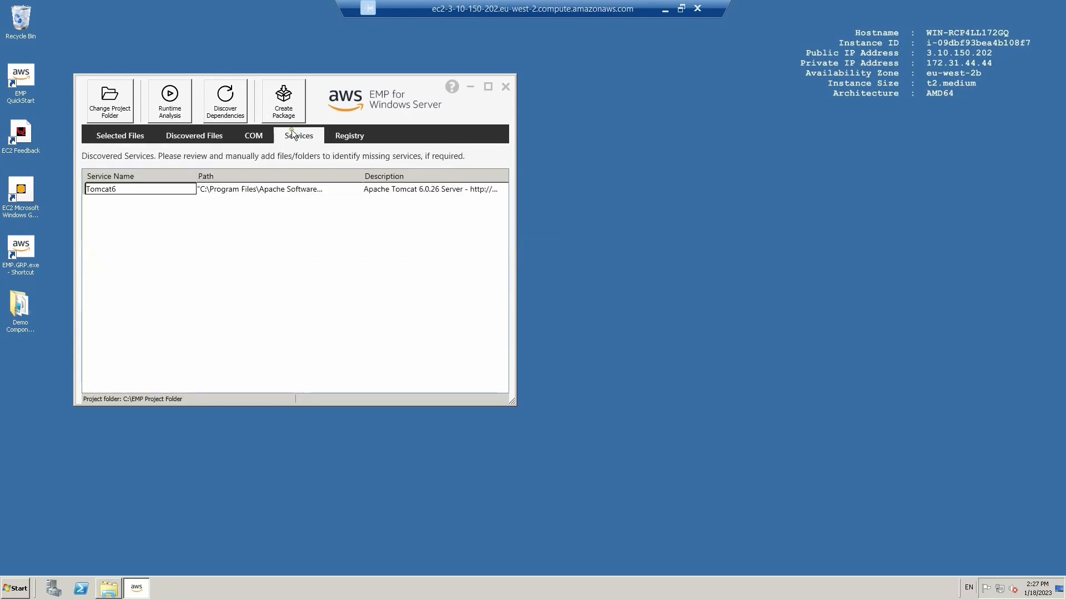
left_click(350, 139)
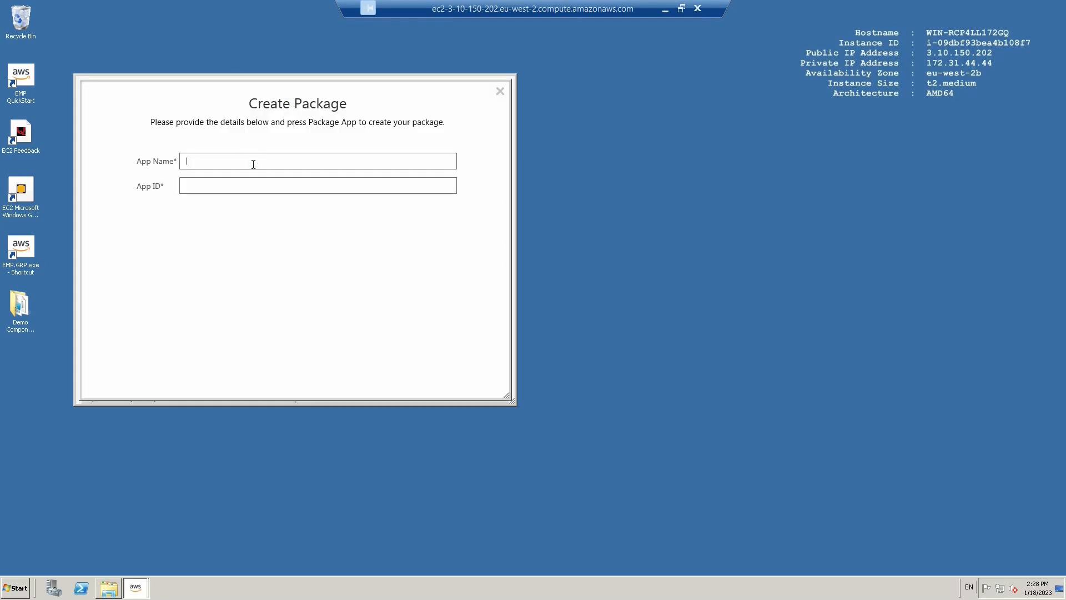
- Package the application with the app name EMP-Tomcat and view the generated package's parent folder before closing both windows
type("EMP-Tomcat")
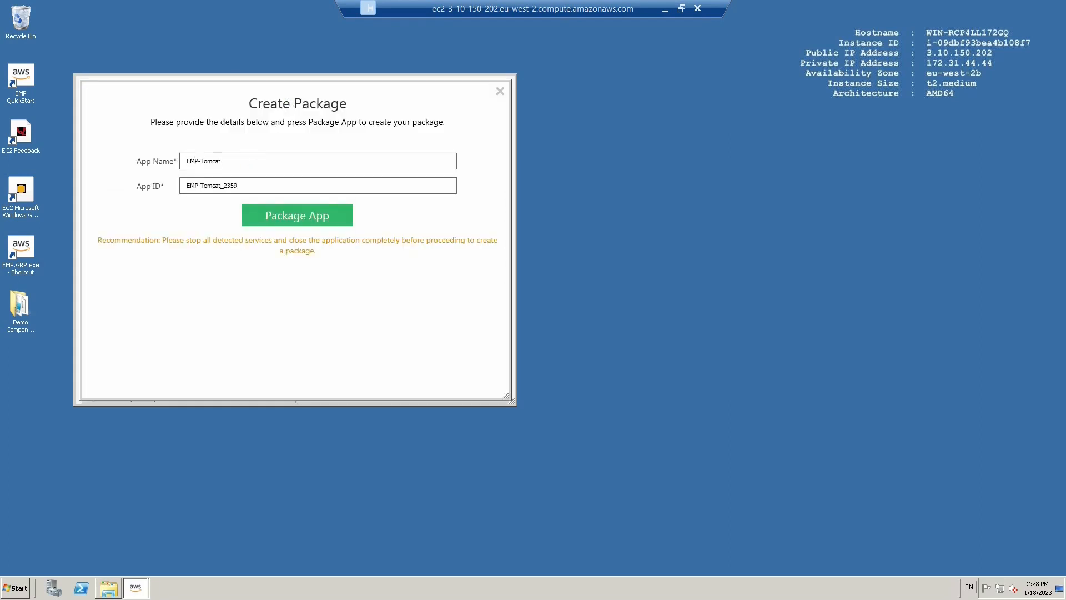
left_click(314, 215)
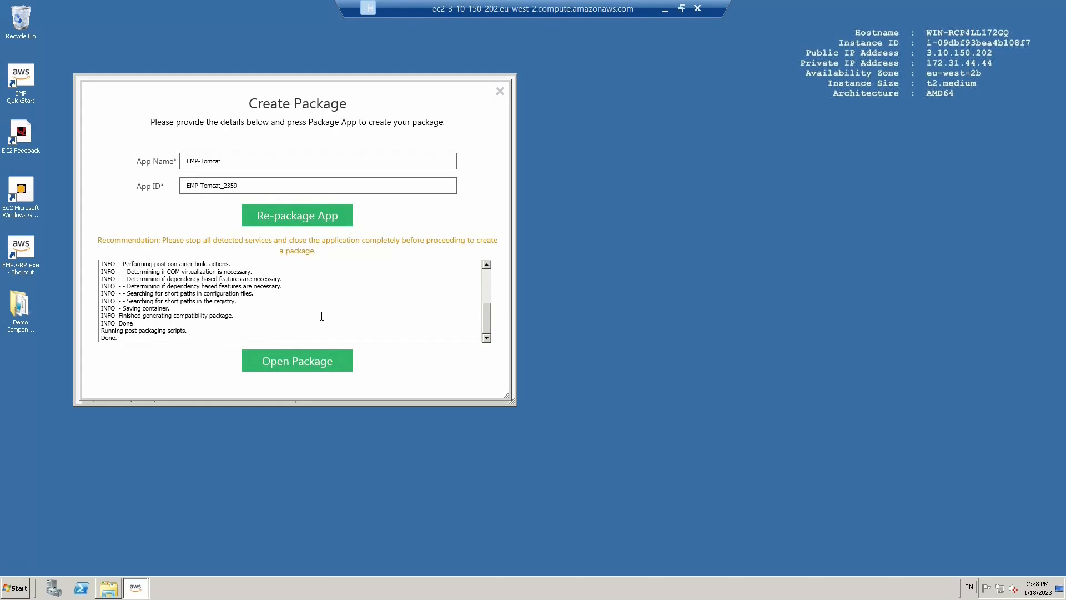
left_click(298, 361)
key("alt+Up")
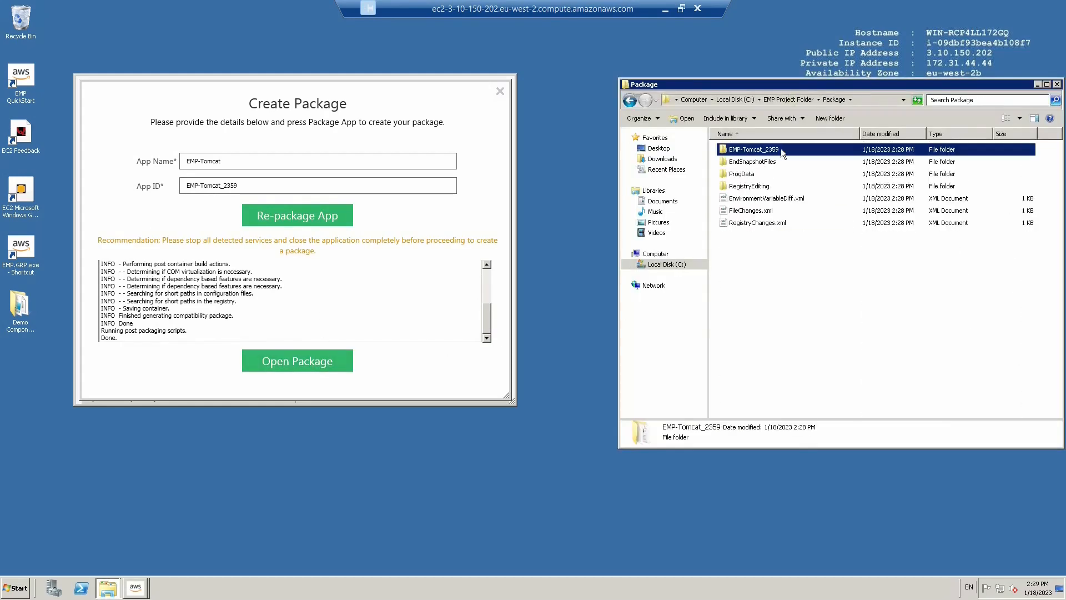
left_click(501, 91)
left_click(1057, 85)
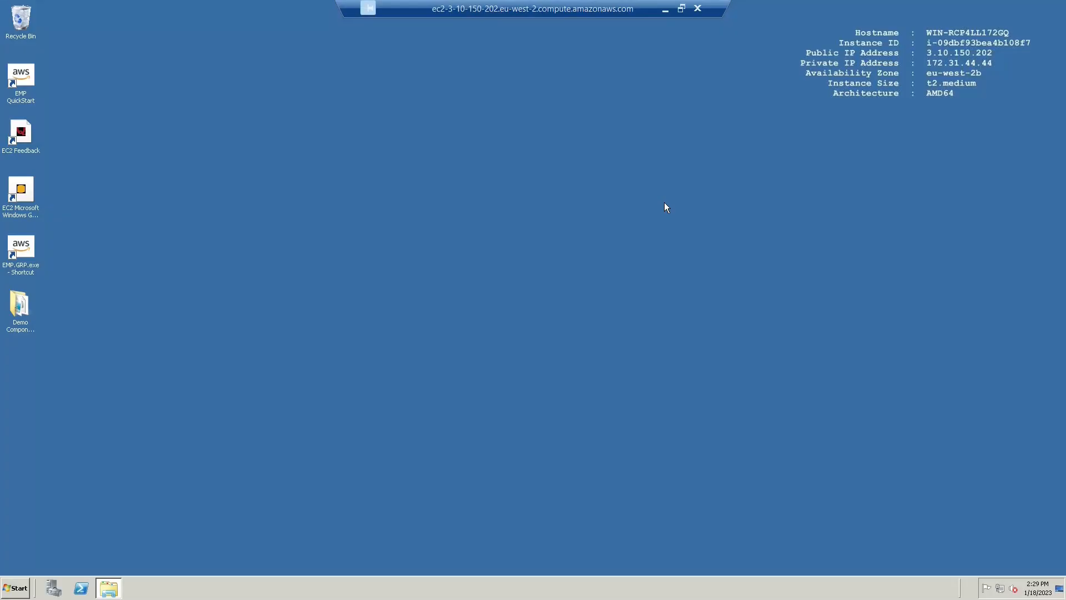
- Copy the Sample Template folder from the EMP installation folder into its Templates folder
left_click(110, 590)
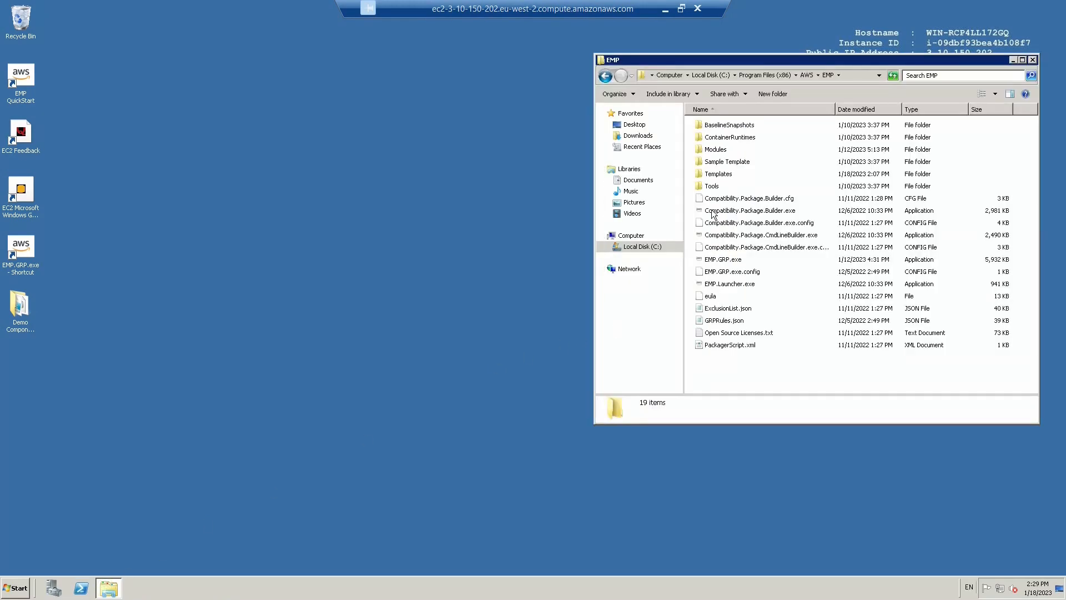
left_click(722, 164)
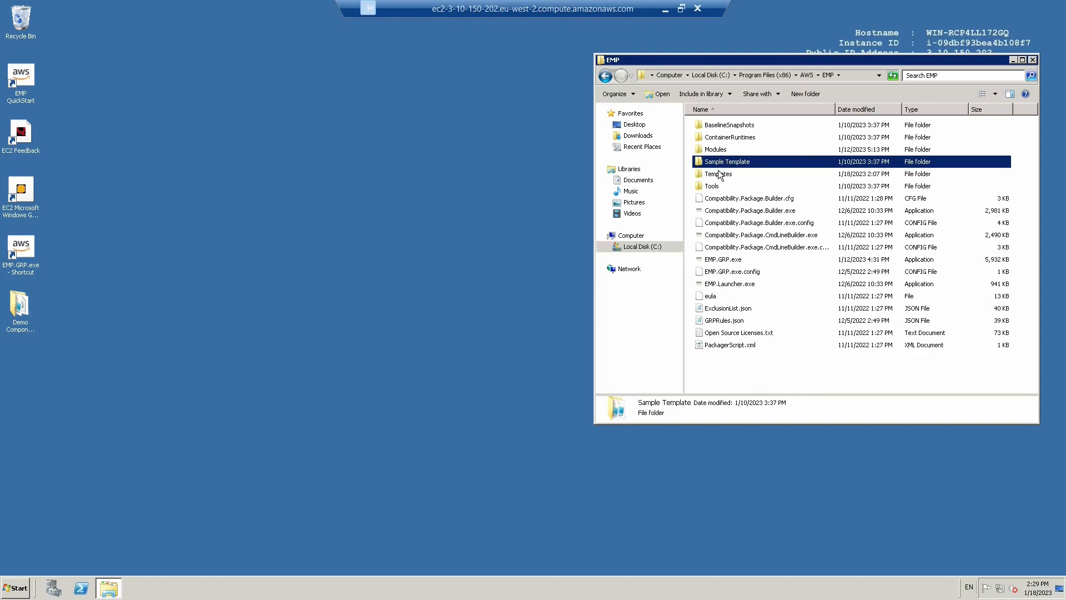
double_click(719, 174)
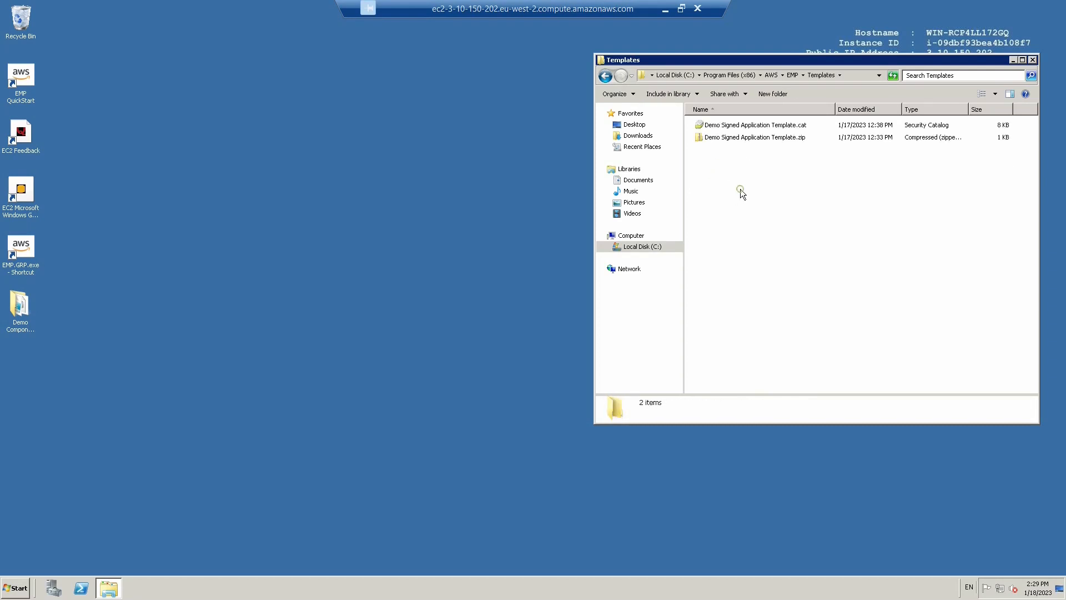
key("ctrl+v")
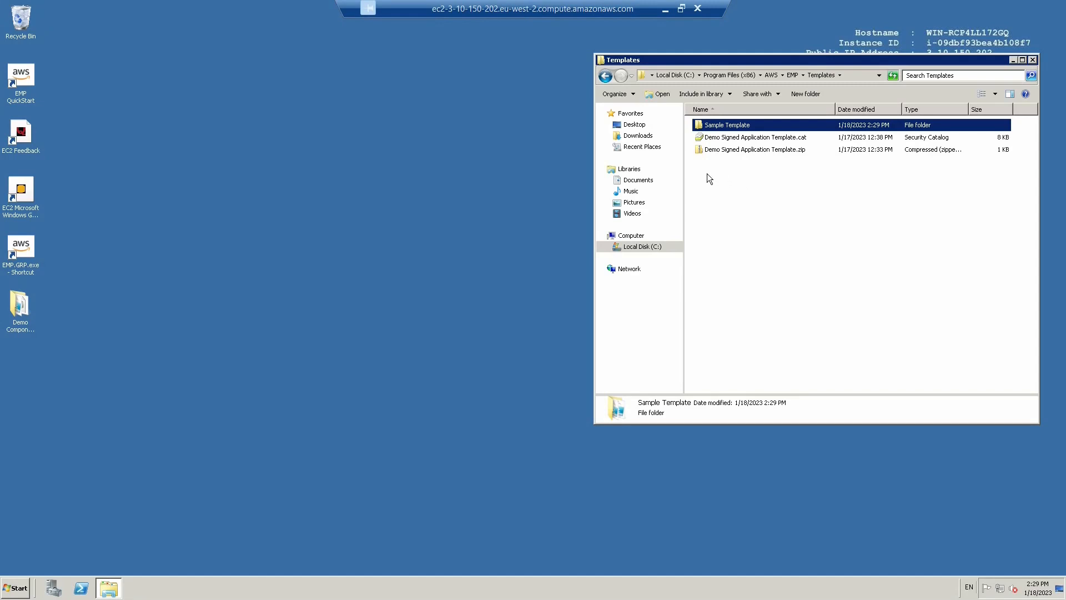
- Copy the Demo Component Template folder from the desktop into the EMP Templates folder
left_click(19, 314)
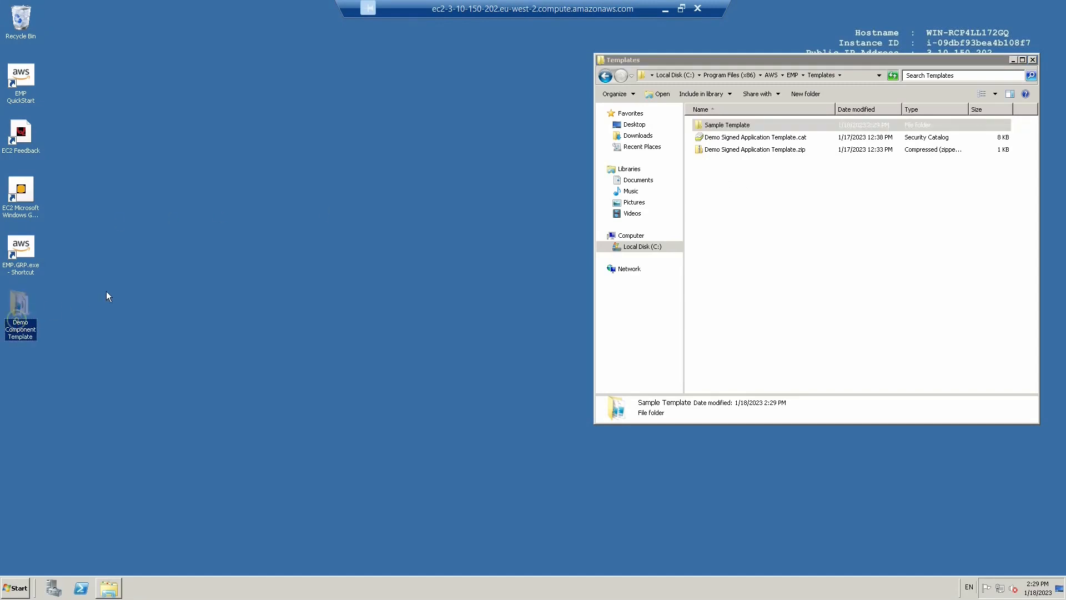
left_click(764, 220)
key("ctrl+v")
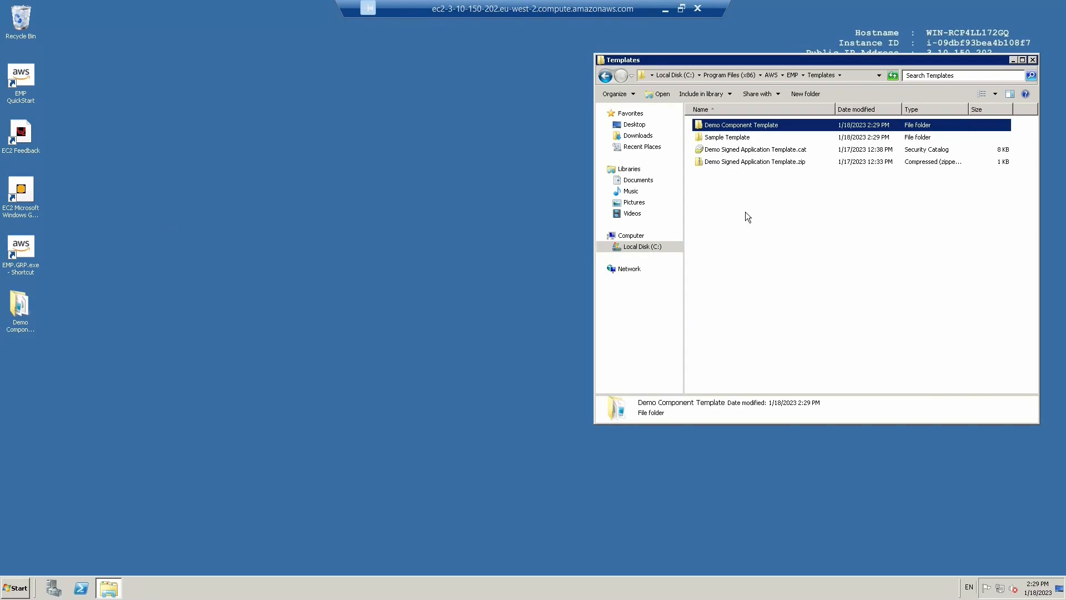
left_click(553, 255)
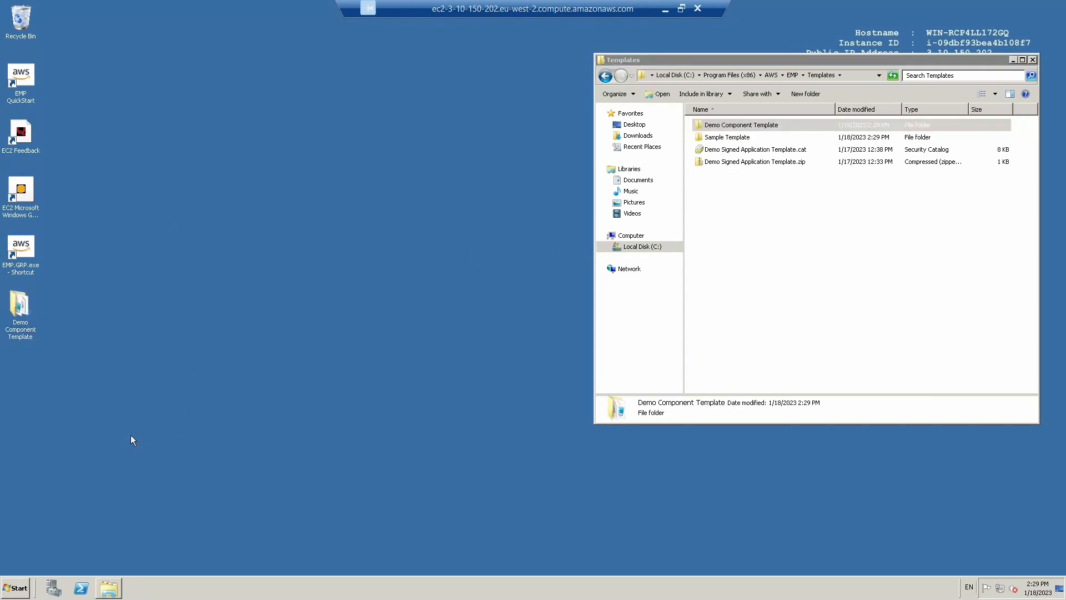
- Launch the EMP.GRP.exe desktop shortcut and set EMP Project Folder 2 on the C: drive as the project folder
double_click(25, 248)
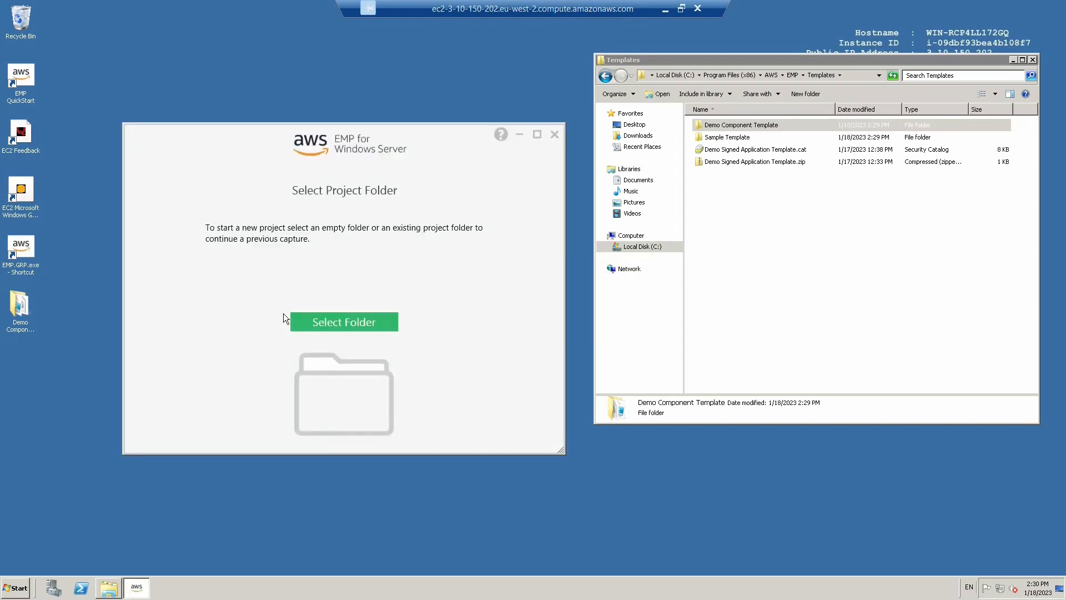
left_click(318, 322)
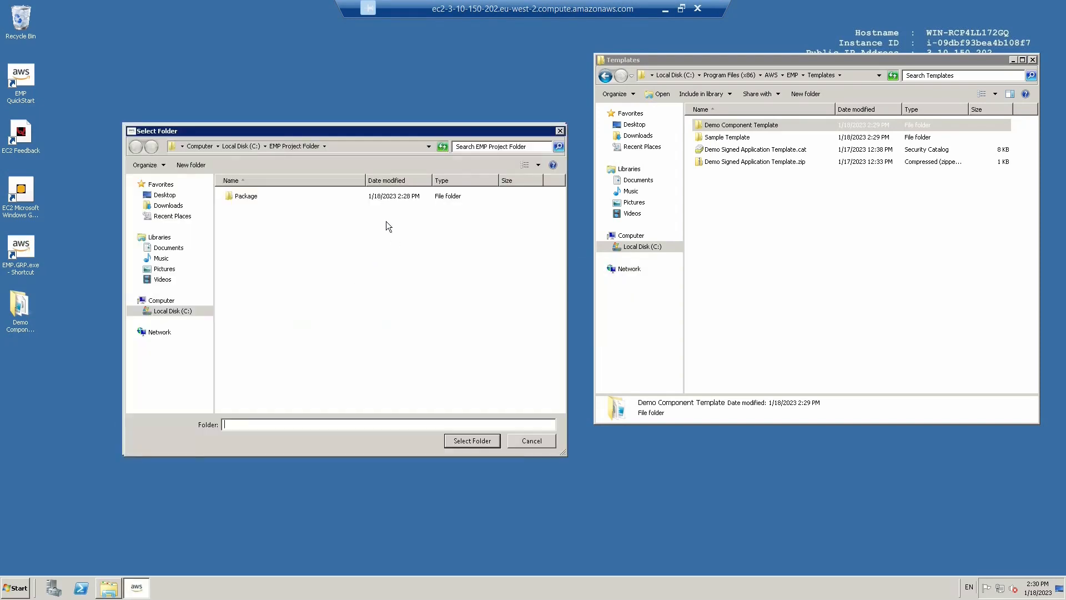
left_click(254, 145)
double_click(280, 219)
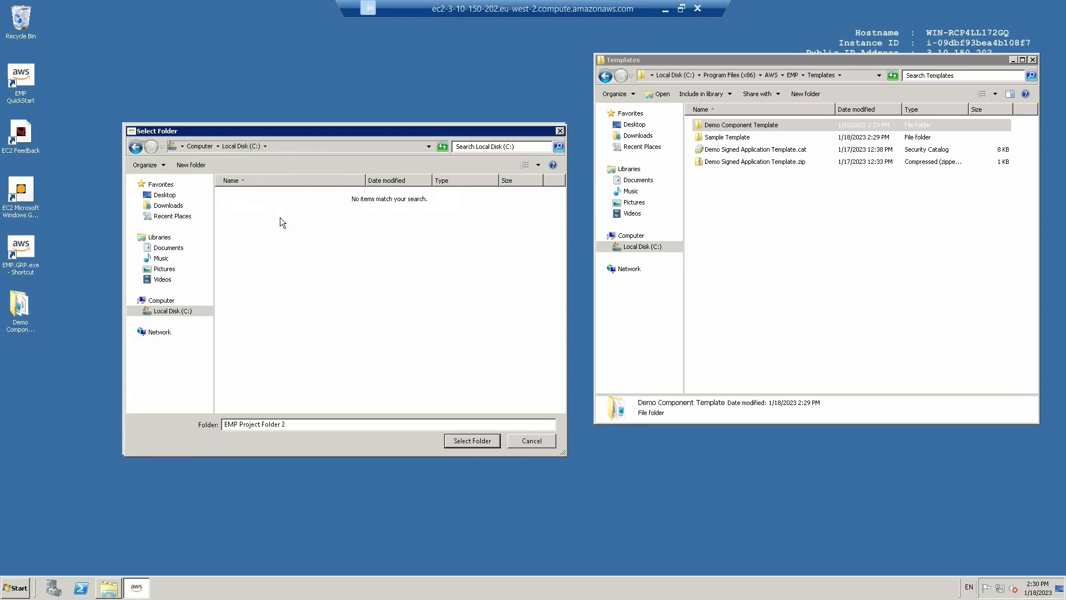
left_click(484, 440)
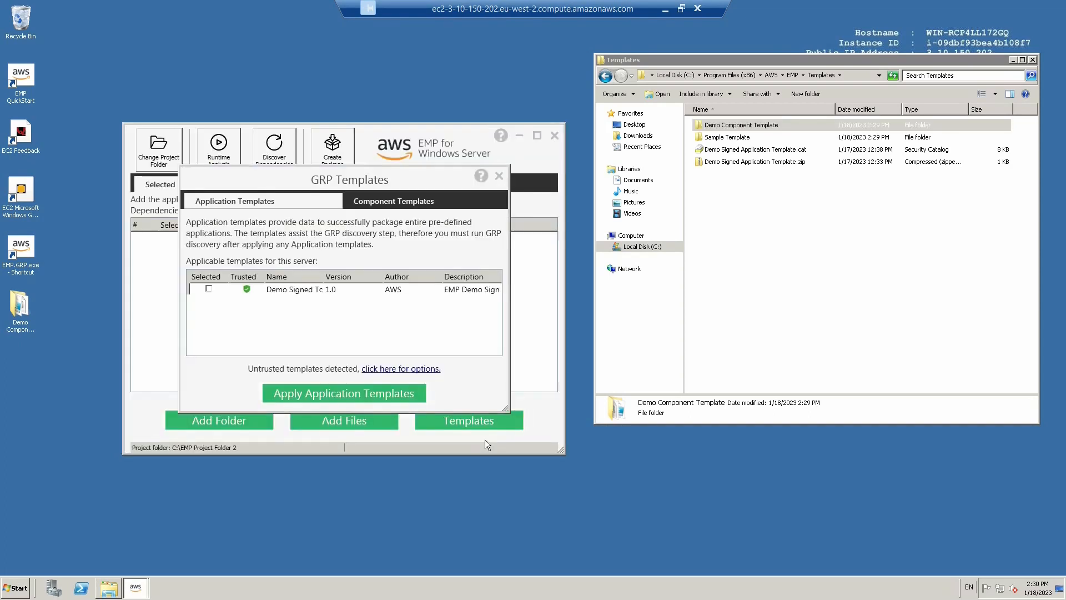
- Evaluate the untrusted Sample Template for this server, accepting the not-trusted warning, and return to the application templates
left_click(379, 369)
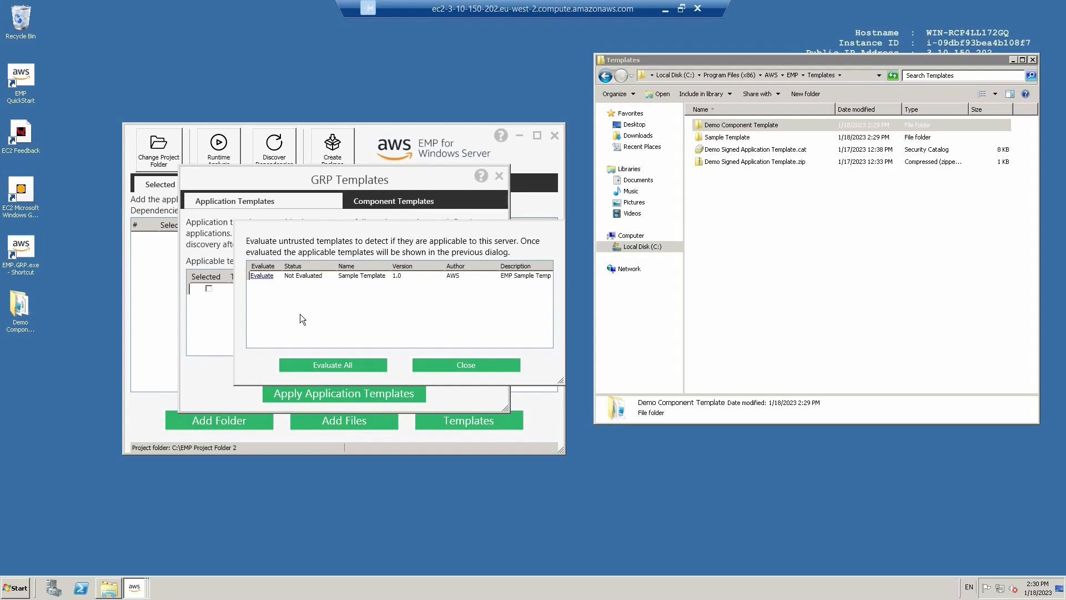
left_click(262, 276)
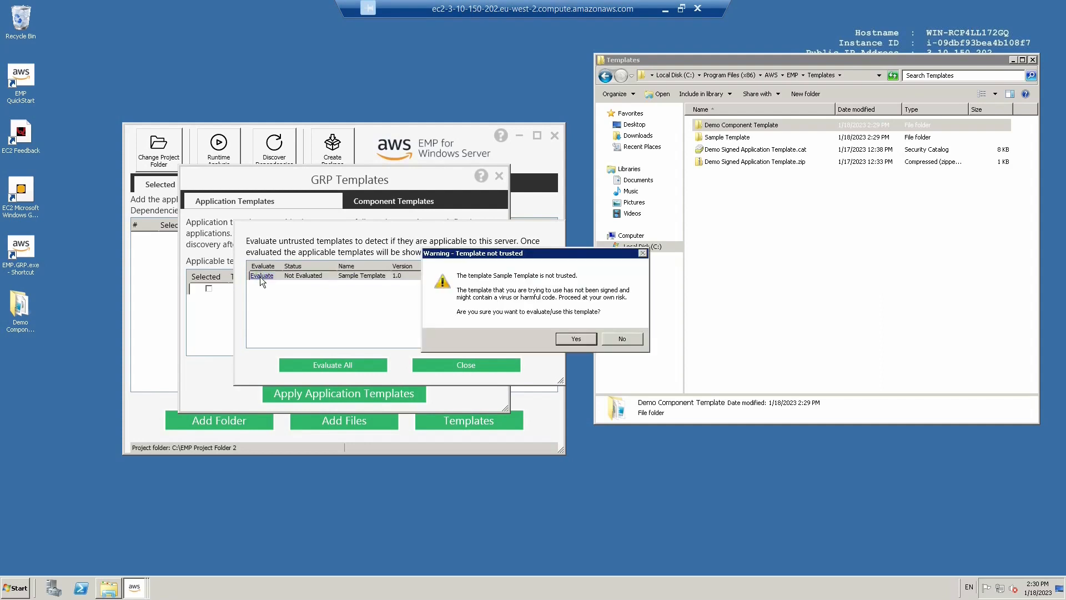
left_click(566, 342)
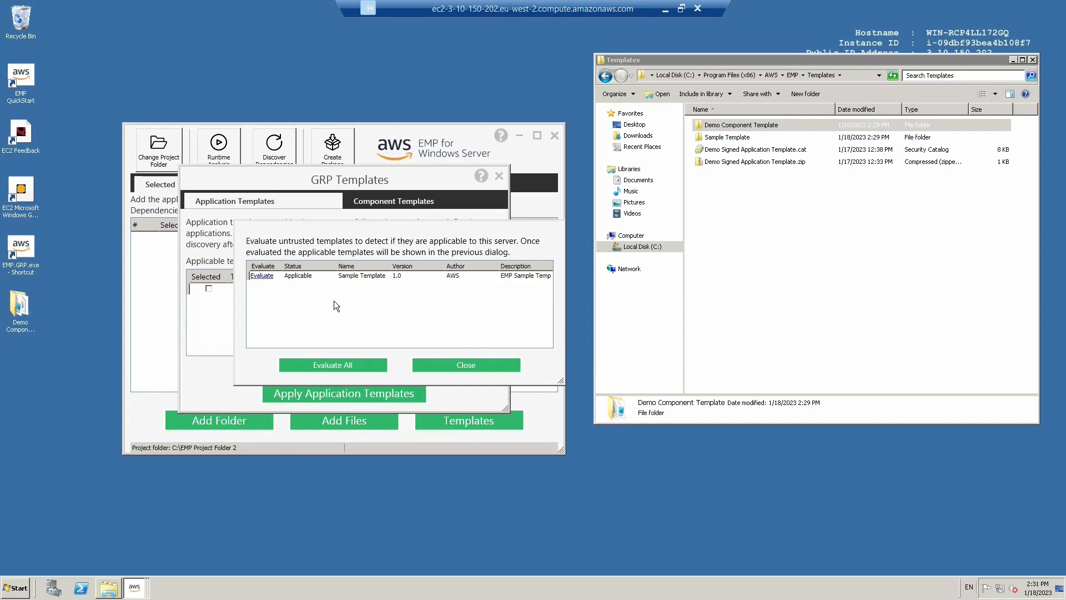
left_click(475, 367)
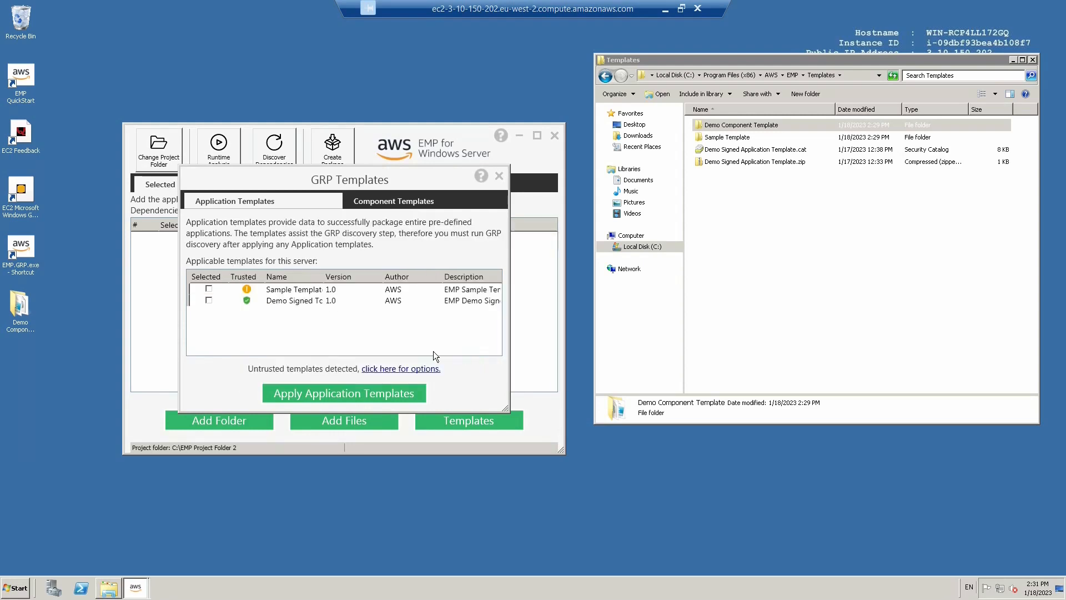
- Apply the Sample Template application template and review the project's discovered and excluded files and registry keys
left_click(209, 288)
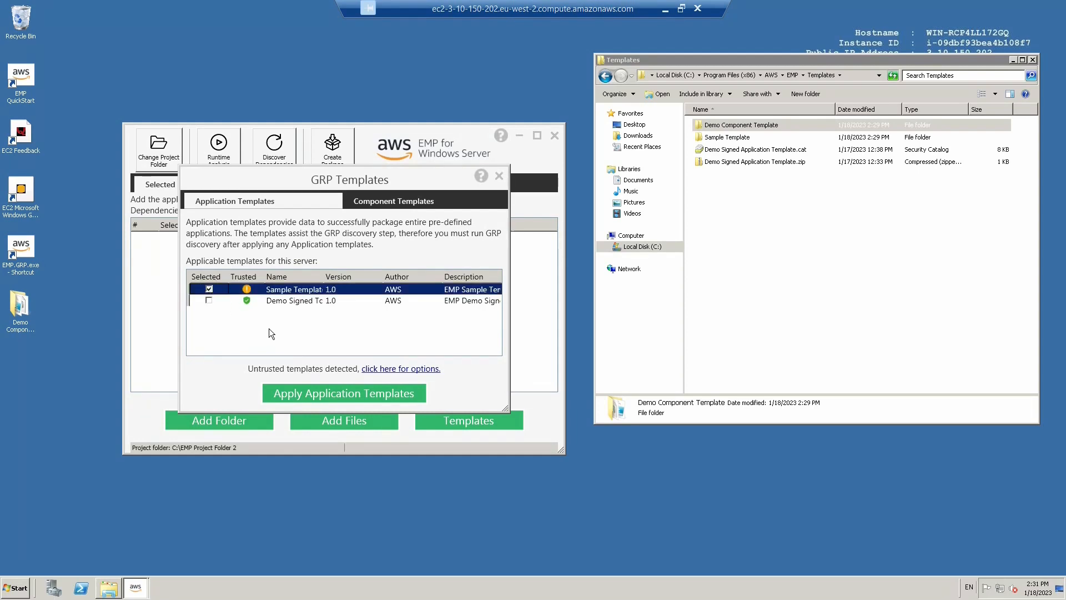
left_click(331, 395)
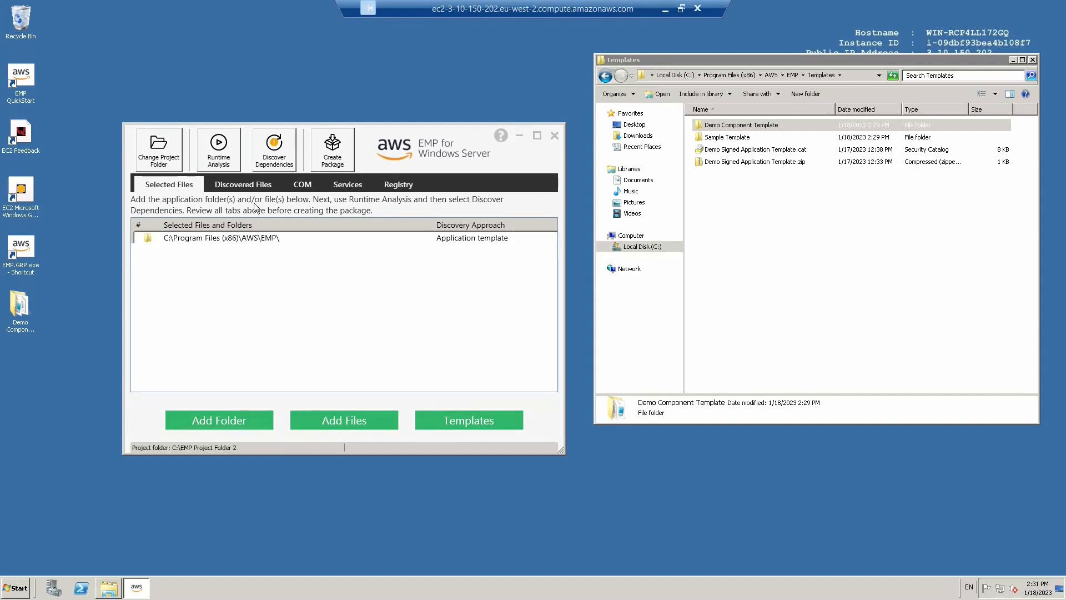
left_click(255, 185)
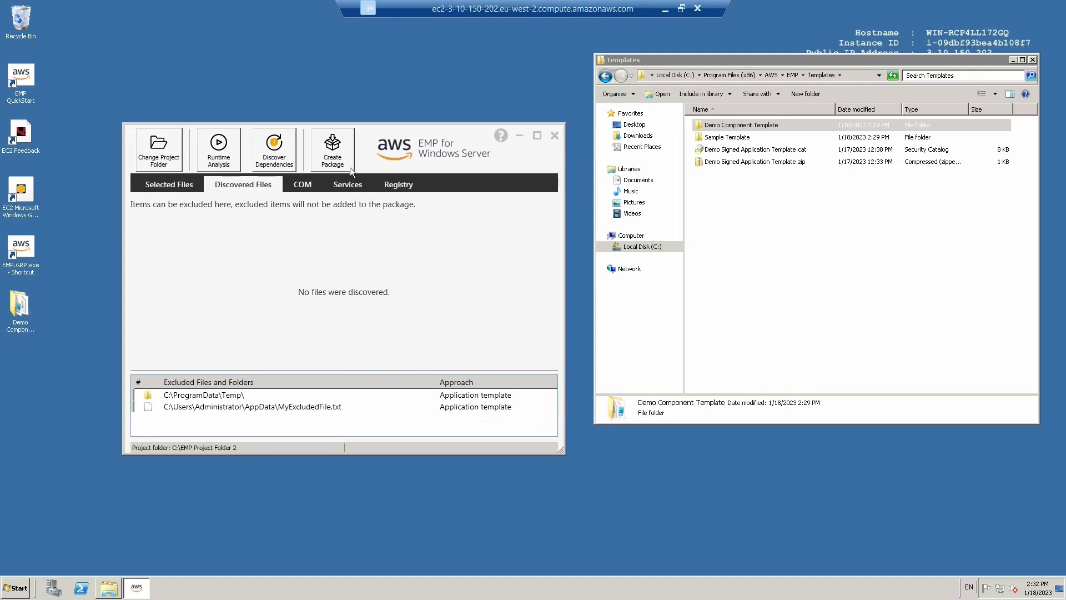
left_click(411, 189)
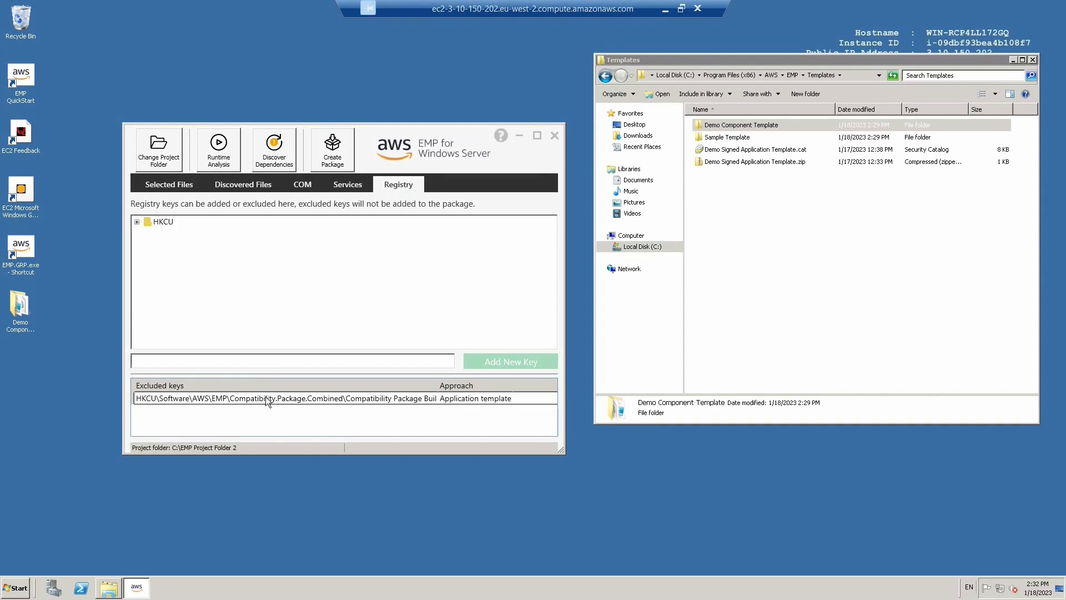
- Open the three JSON files from Sample Template's Content folder in Notepad++ and examine their added and ignored content
left_click(738, 215)
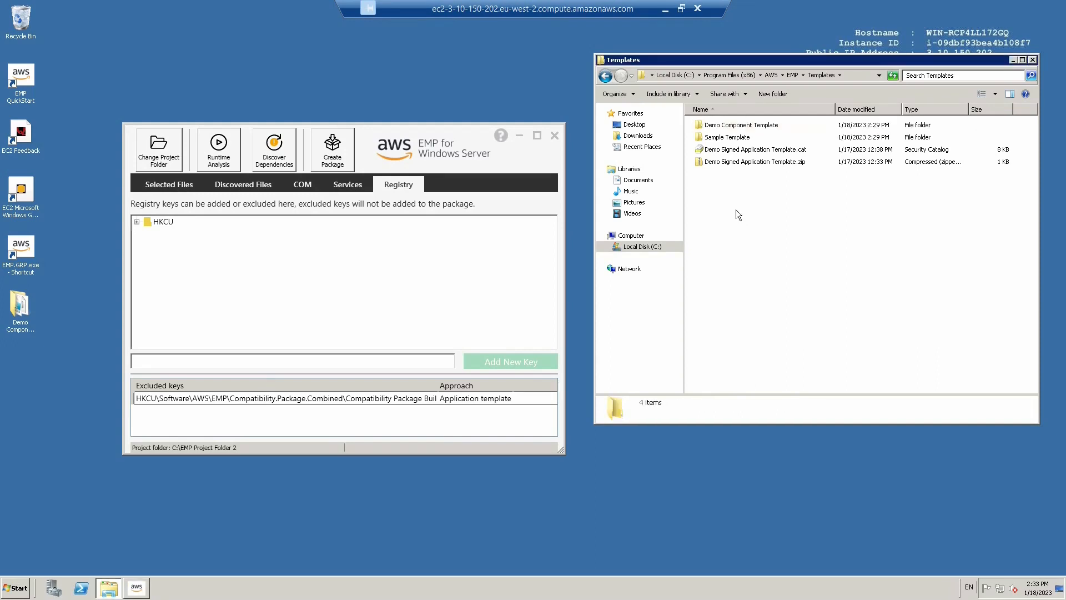
double_click(719, 137)
double_click(718, 125)
left_click_drag(752, 202, 704, 128)
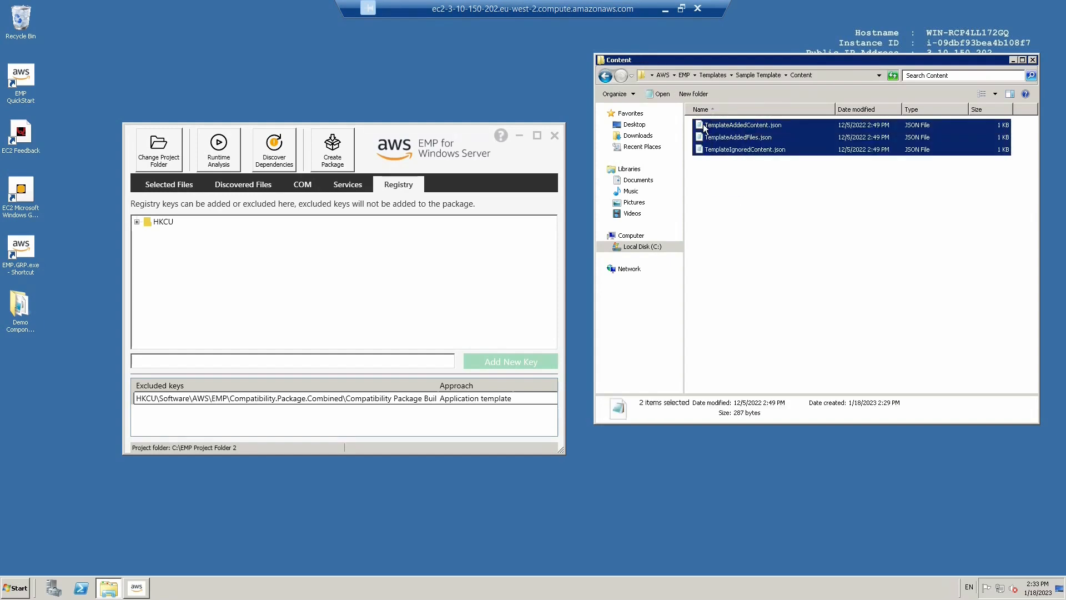
right_click(714, 134)
left_click(734, 182)
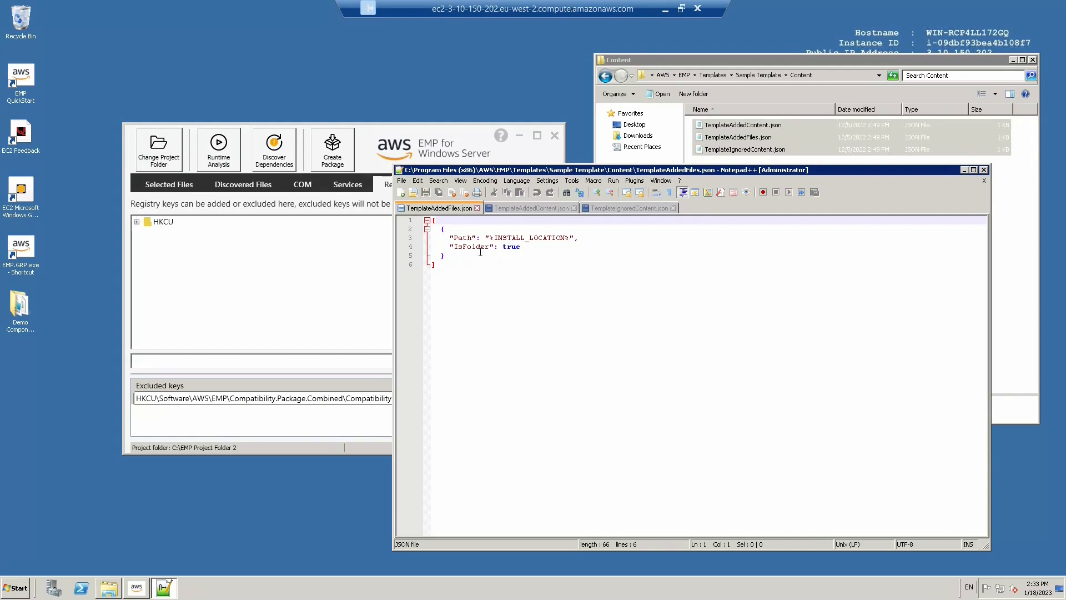
left_click(522, 209)
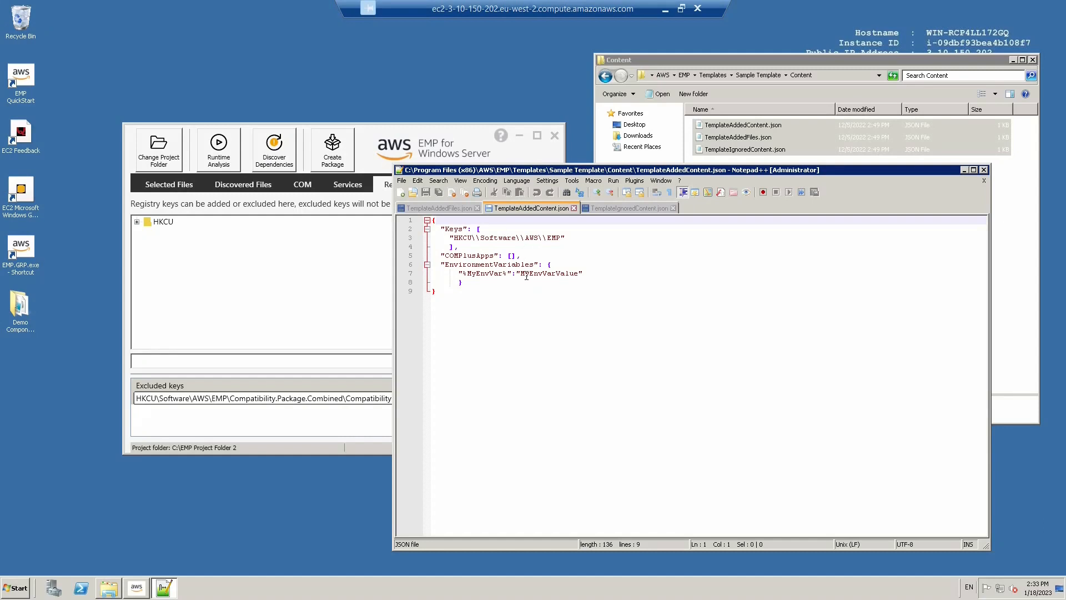
key("ctrl+Tab")
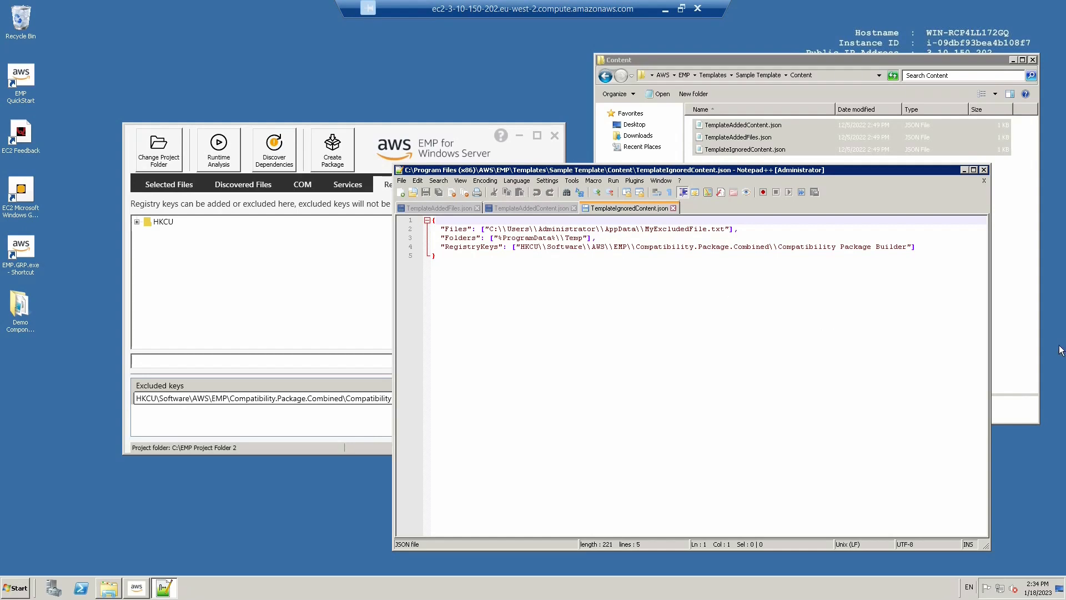
- Return to the Sample Template folder to view its metadata and script files, and close File Explorer and Notepad++
left_click(777, 65)
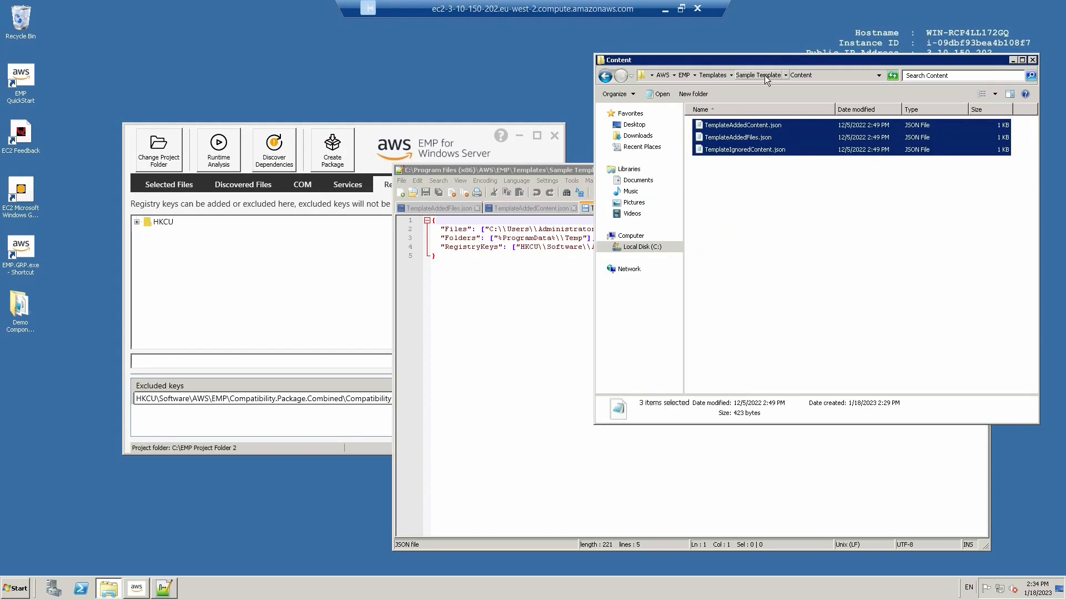
left_click(764, 75)
left_click(738, 173)
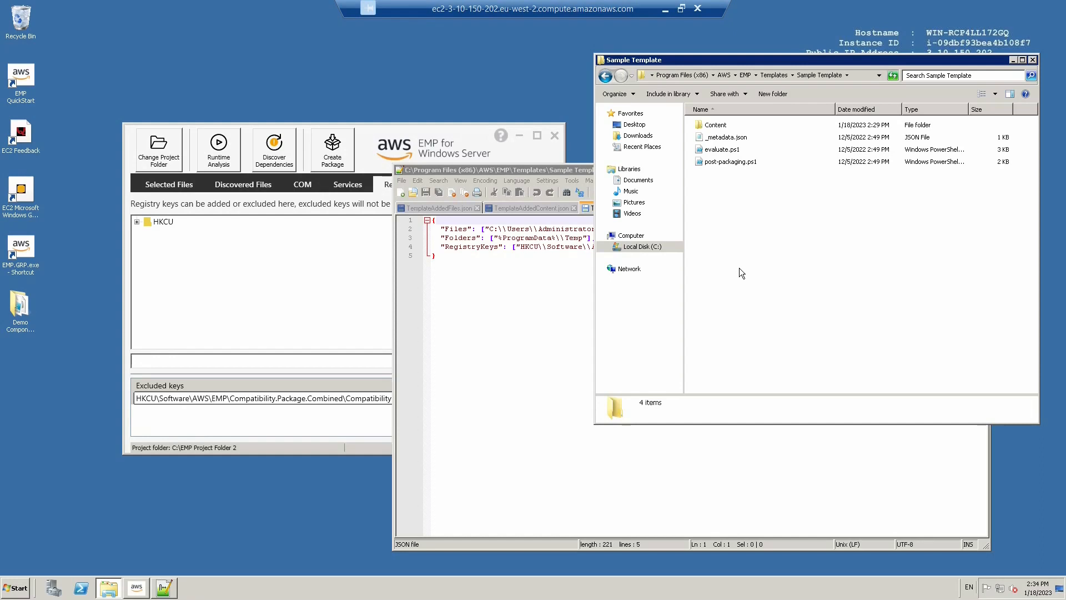
left_click(1033, 60)
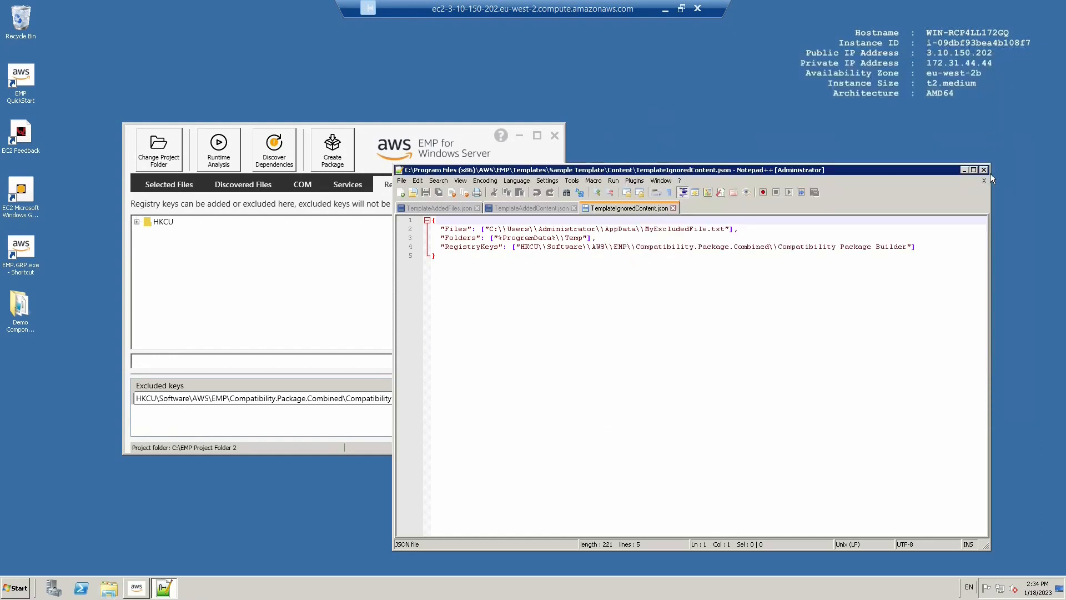
left_click(980, 170)
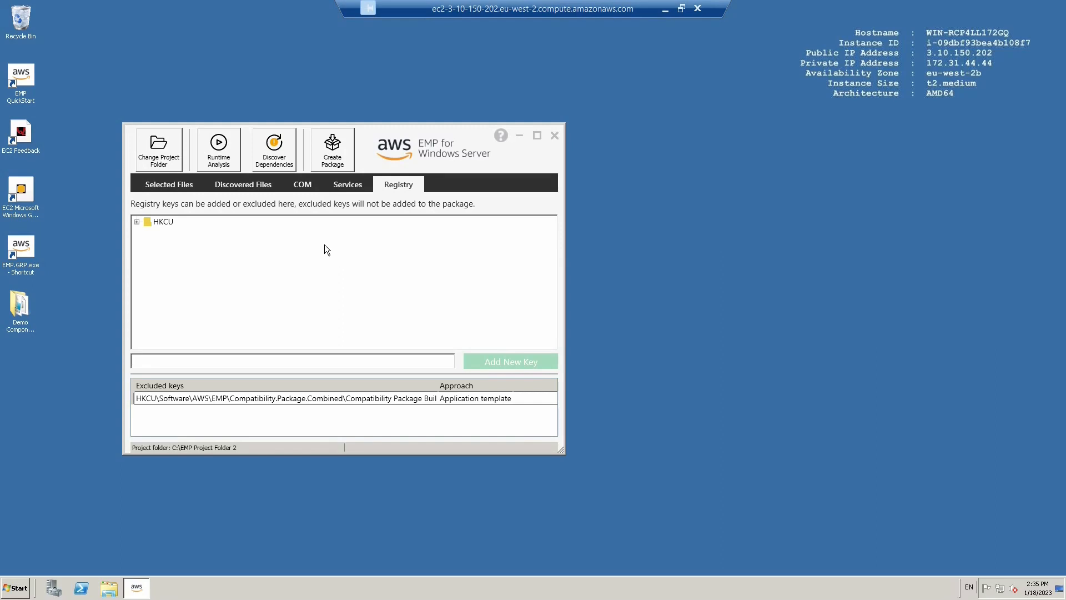
- Discover the project's dependencies and evaluate the untrusted Demo Component Template for this server, accepting the not-trusted warning
left_click(284, 158)
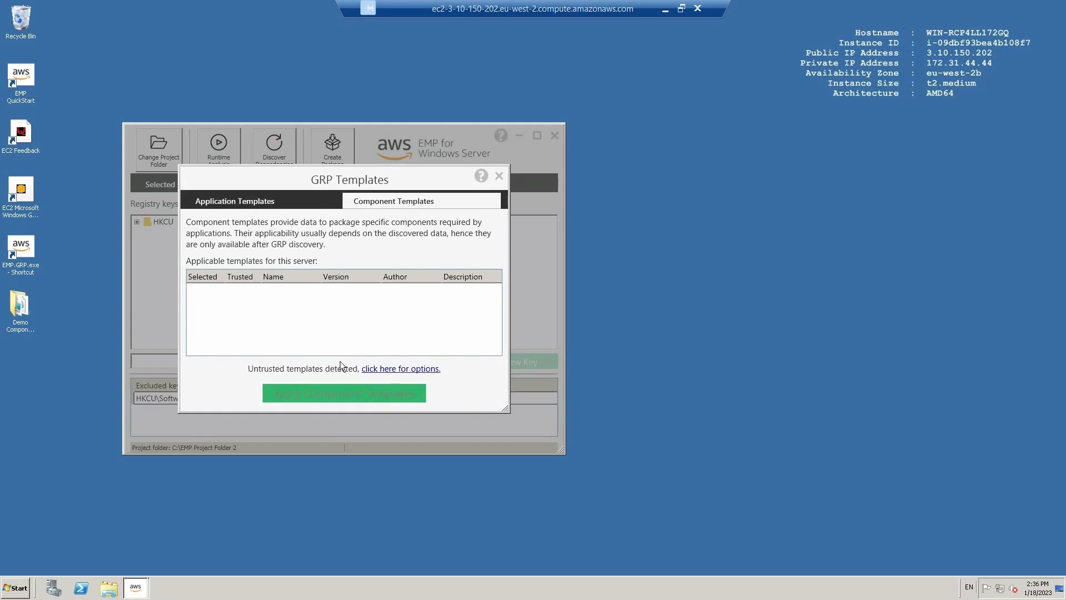
left_click(407, 369)
left_click(263, 276)
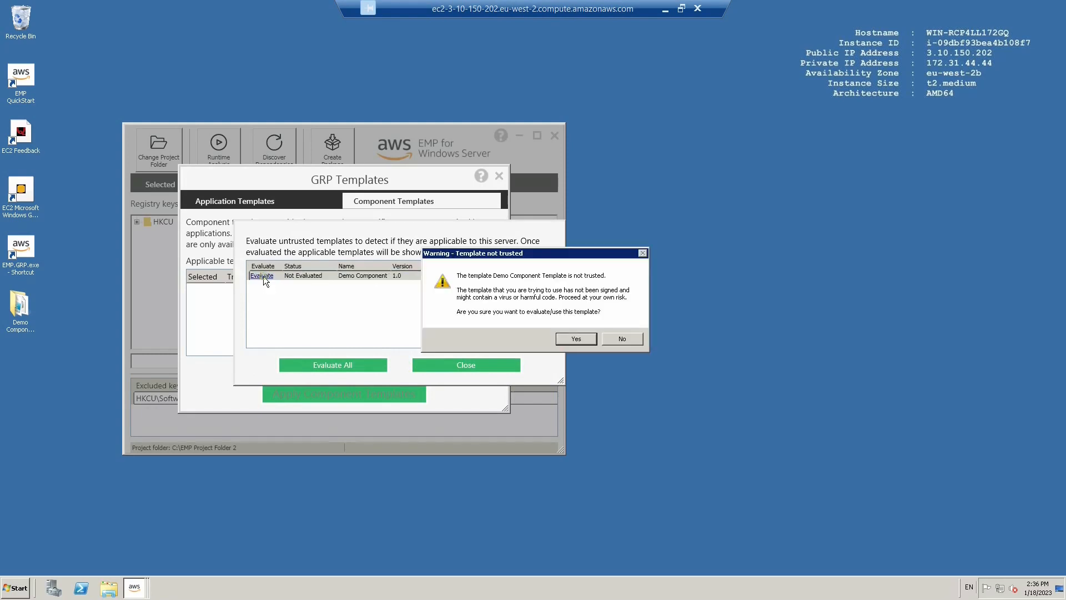
left_click(576, 339)
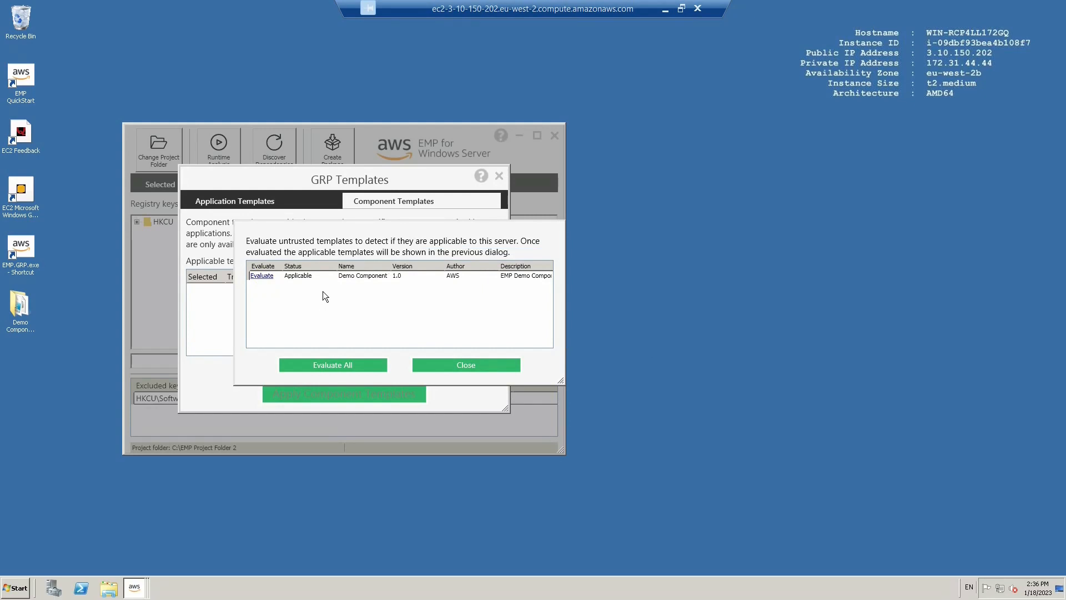
left_click(444, 371)
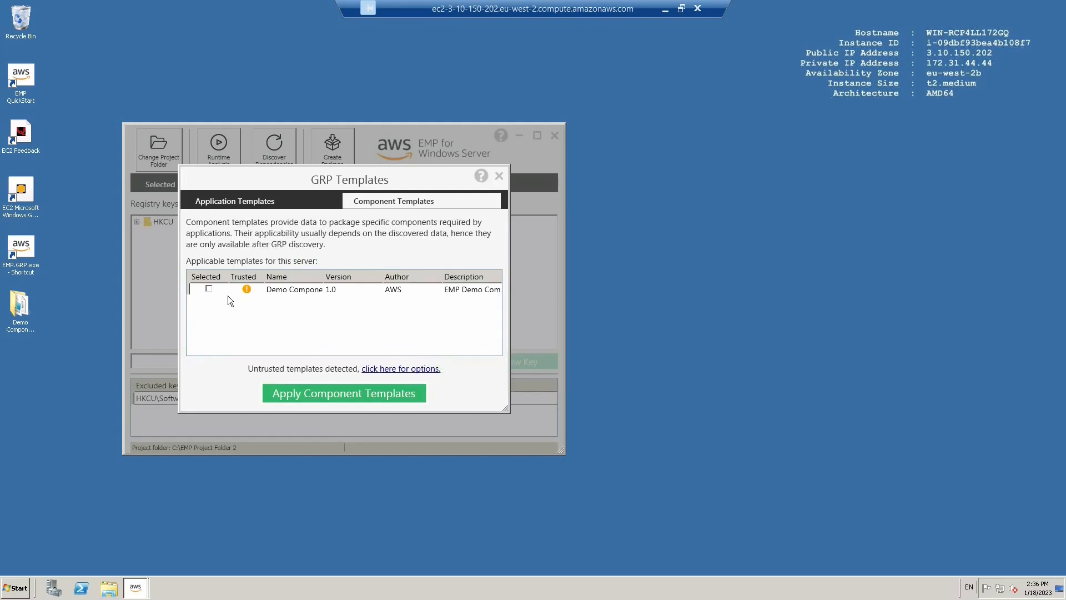
- Apply the Demo Component Template to the project and examine the last entries of the GRP log for its path problems
left_click(208, 289)
left_click(356, 393)
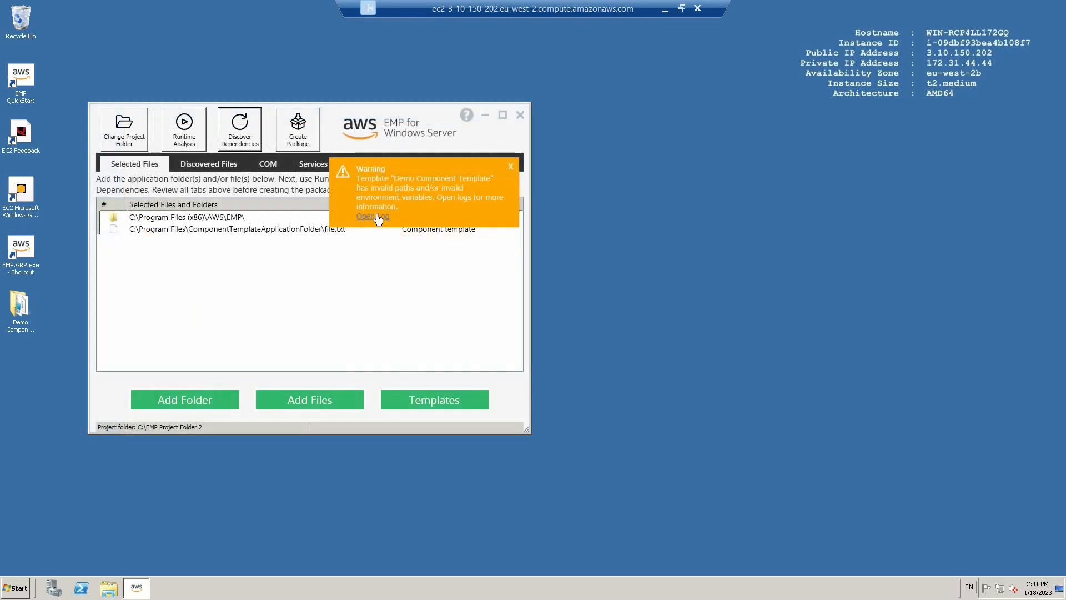
left_click(377, 217)
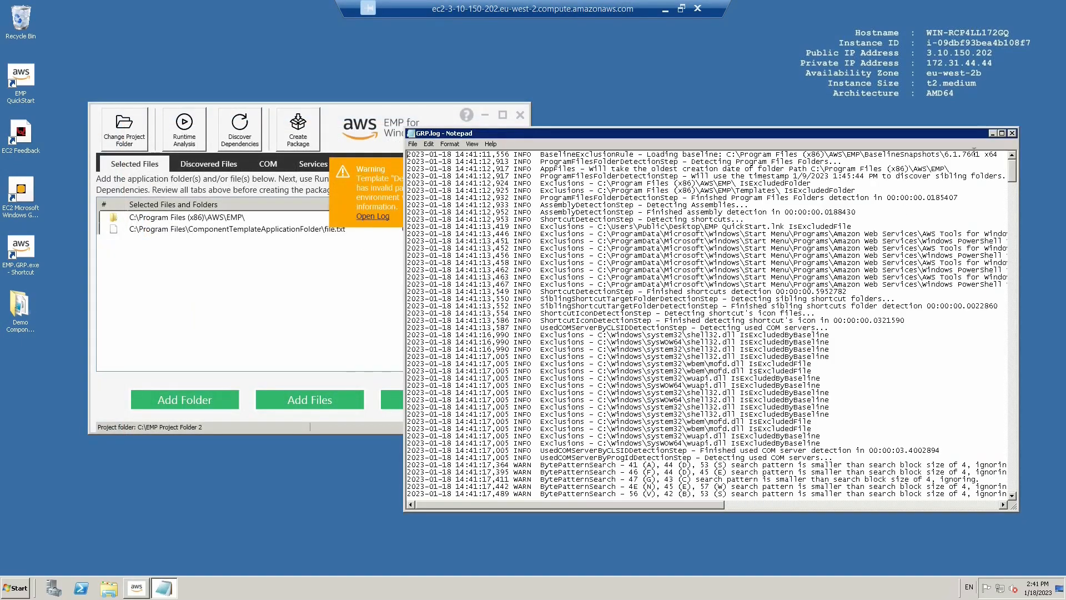
left_click_drag(1013, 175, 984, 493)
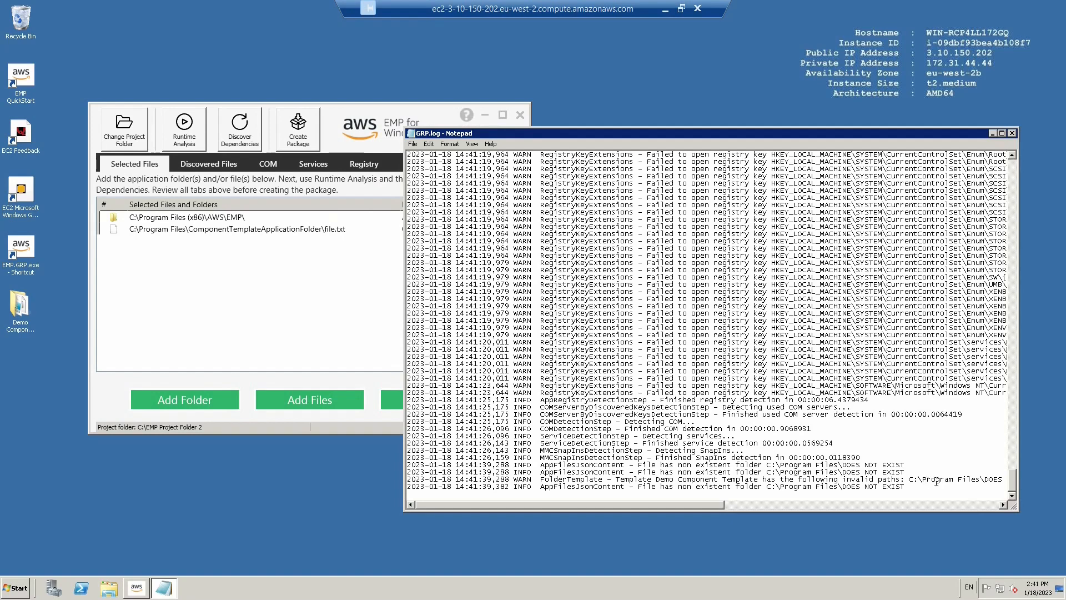
left_click_drag(912, 489, 465, 451)
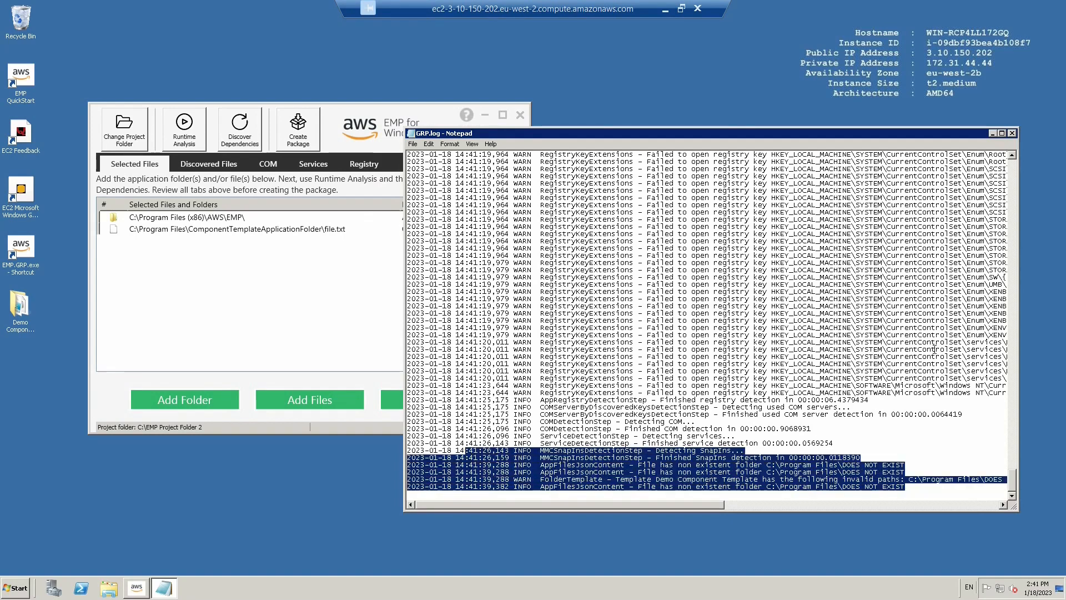
left_click(1013, 134)
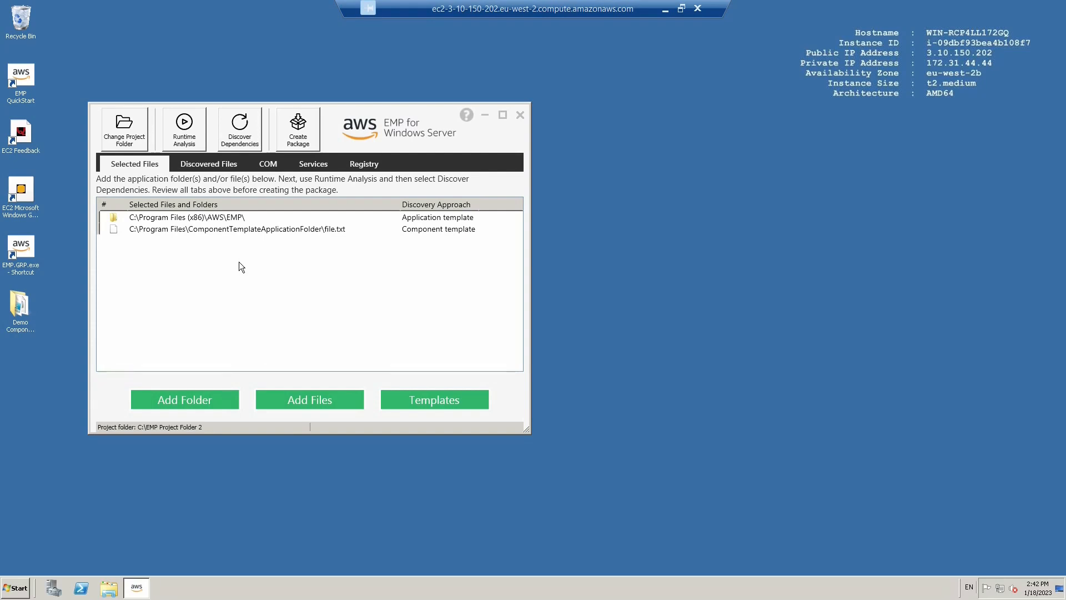
- Create a package named CustomTemplatePackage from the project and close the EMP packaging window
left_click(300, 133)
left_click(344, 189)
type("CustomTemplatePackage")
left_click(342, 252)
left_click(731, 74)
left_click(514, 120)
left_click(519, 112)
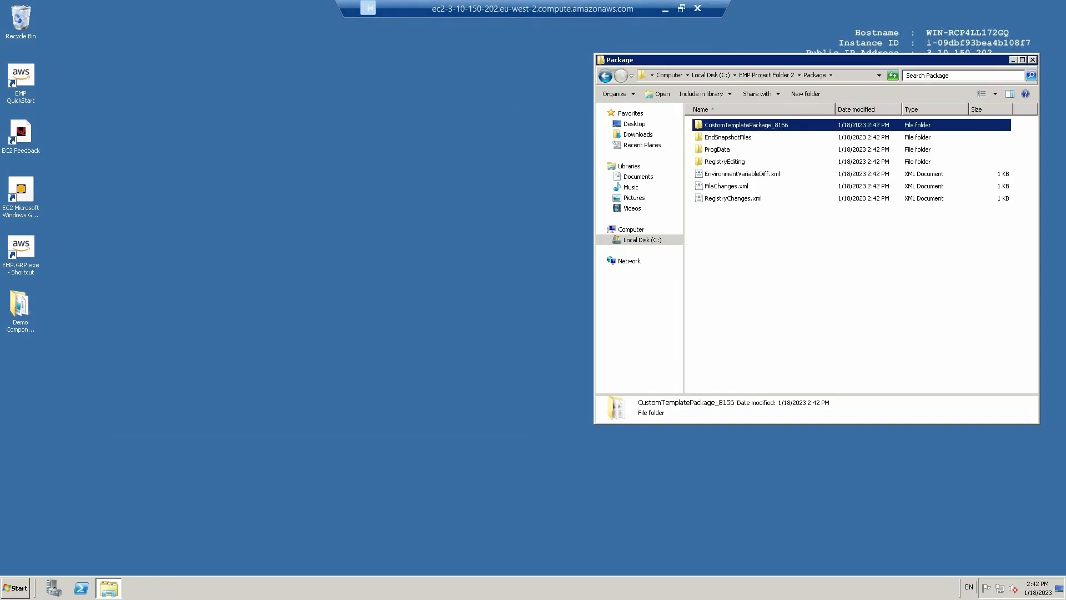